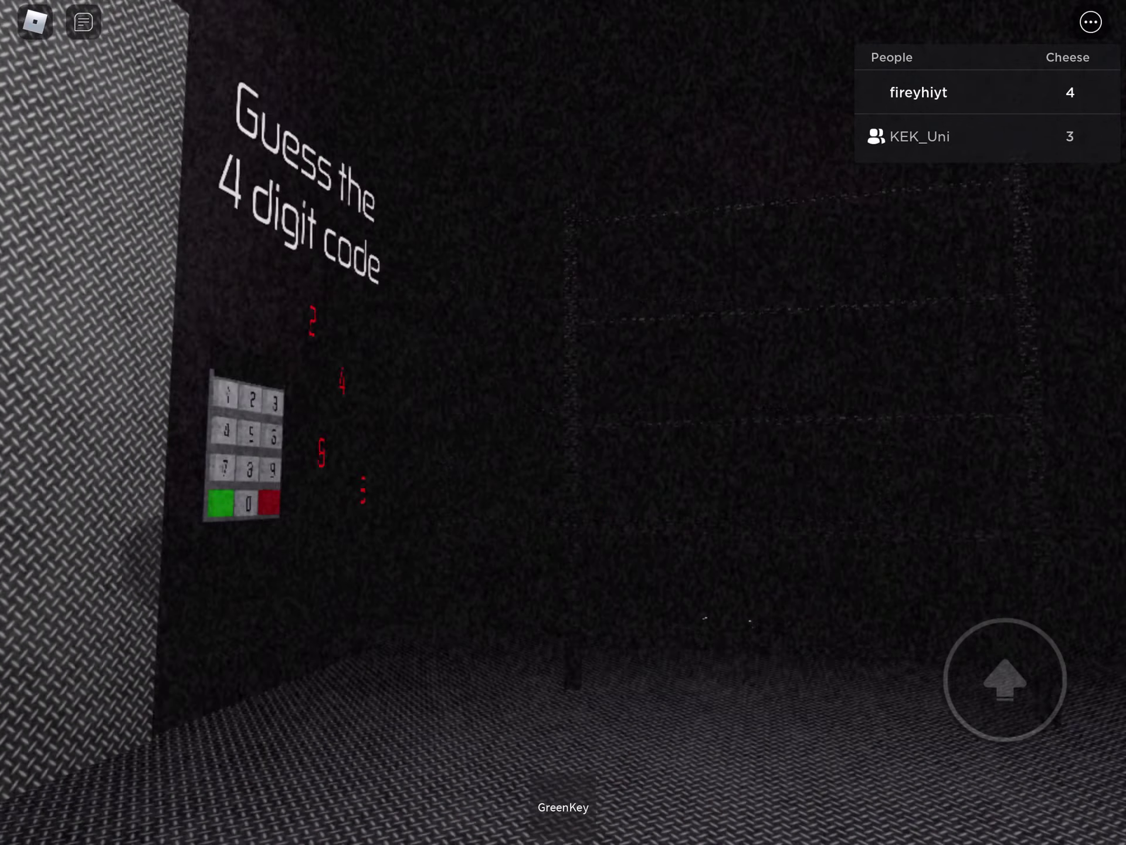
# Hide the leaderboard and scan the shelves and the red wall code digits 4, 8, 3.
pyautogui.moveTo(617, 440)
pyautogui.mouseDown()
pyautogui.moveTo(352, 445)
pyautogui.moveTo(423, 445)
pyautogui.mouseUp()
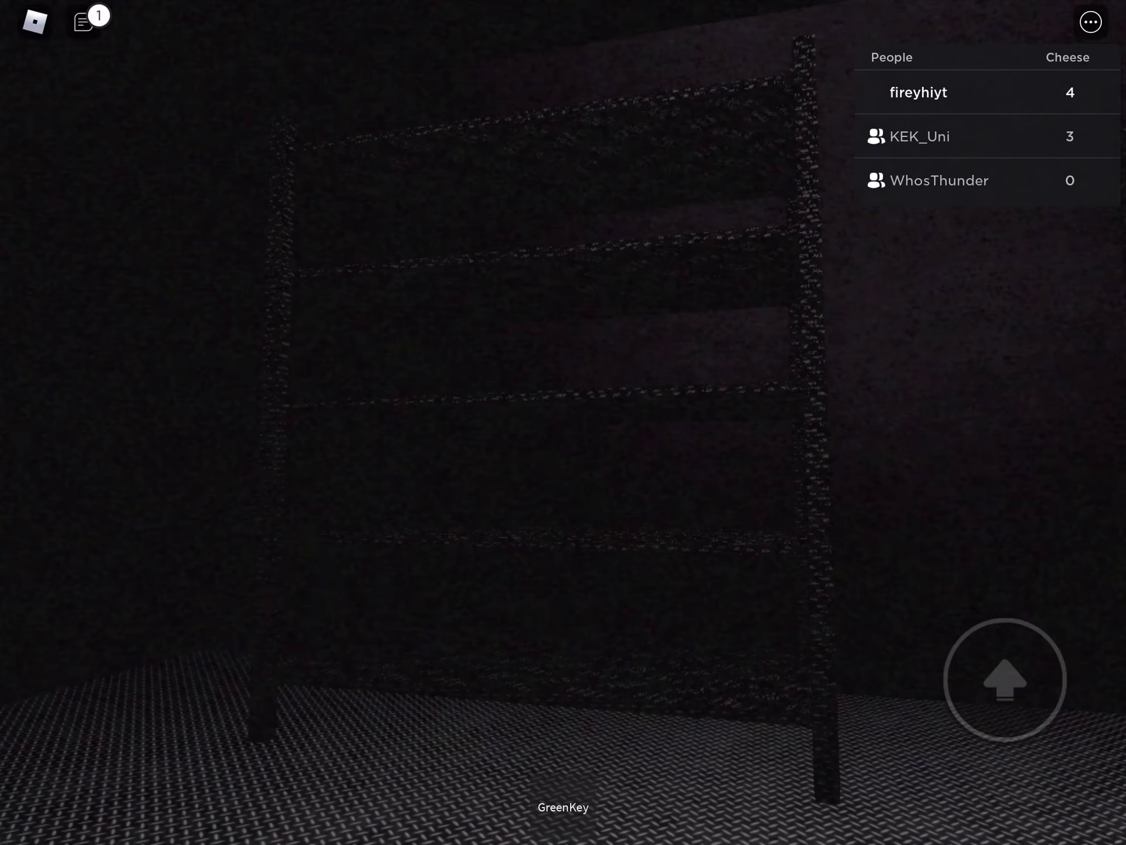
pyautogui.click(1092, 23)
pyautogui.click(917, 82)
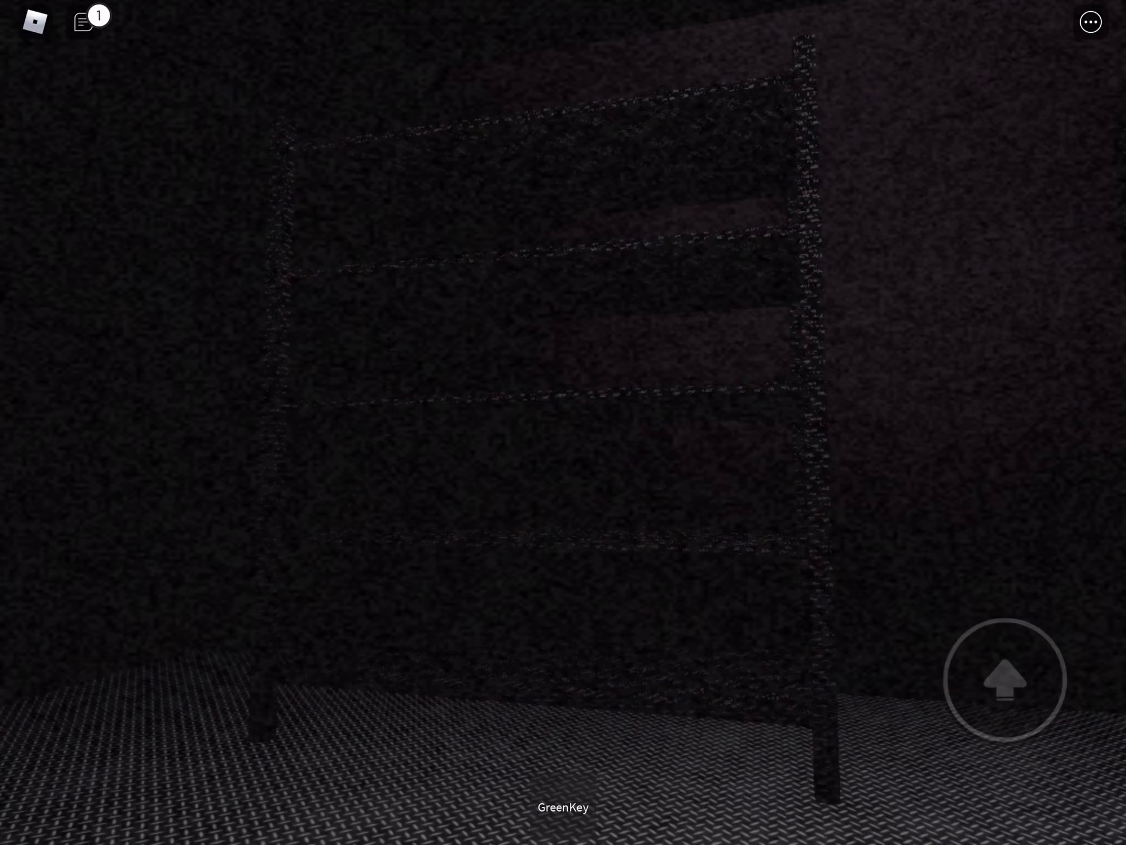
pyautogui.moveTo(353, 440)
pyautogui.mouseDown()
pyautogui.moveTo(661, 440)
pyautogui.moveTo(309, 440)
pyautogui.mouseUp()
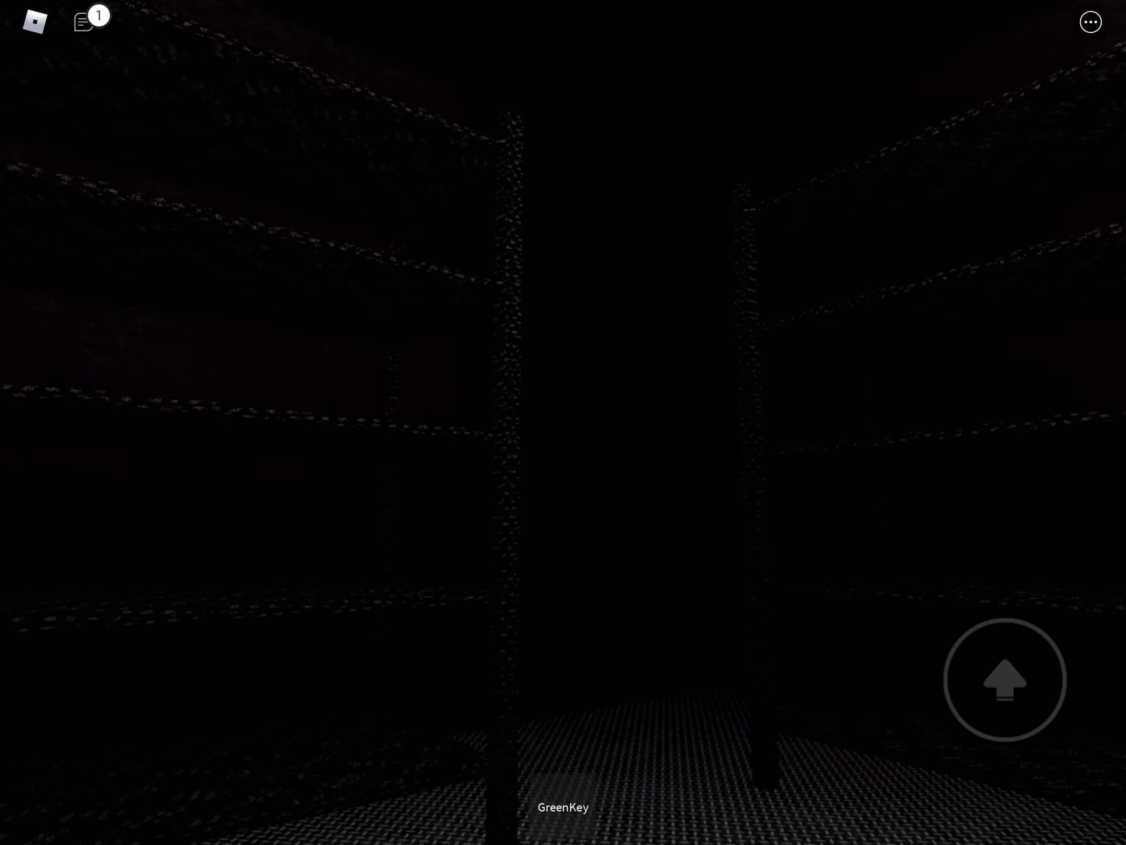
pyautogui.moveTo(660, 440); pyautogui.dragTo(352, 441)
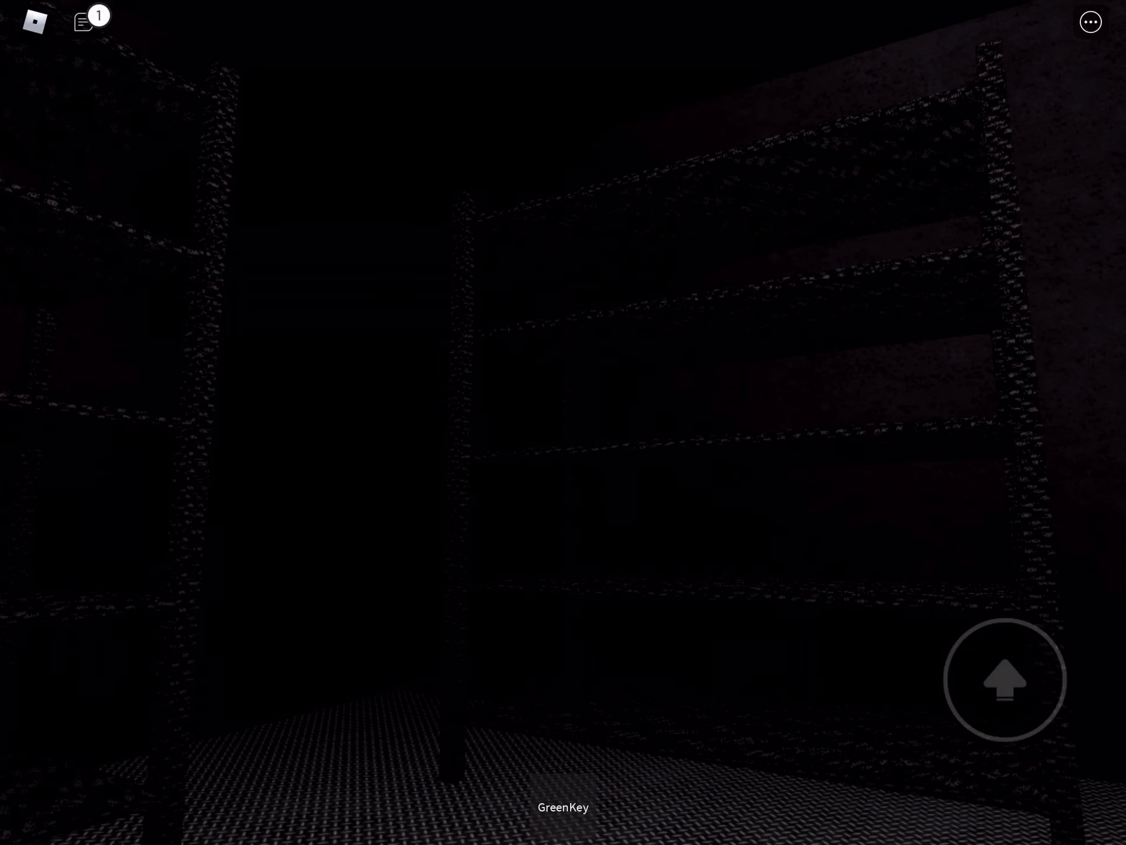
# Walk up to the keypad with wall code 2, 4, 8, 3 in view and open chat without sending.
pyautogui.moveTo(352, 441); pyautogui.dragTo(661, 441)
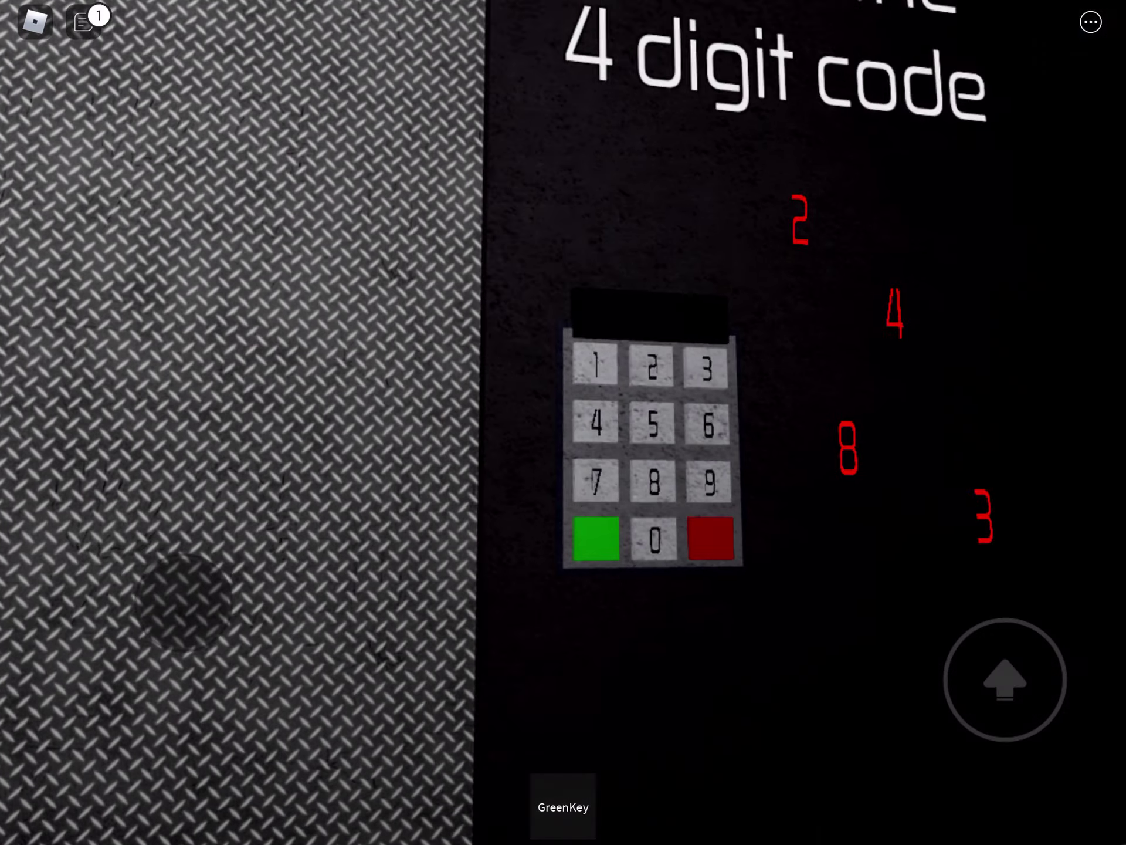
pyautogui.moveTo(180, 603); pyautogui.dragTo(177, 595)
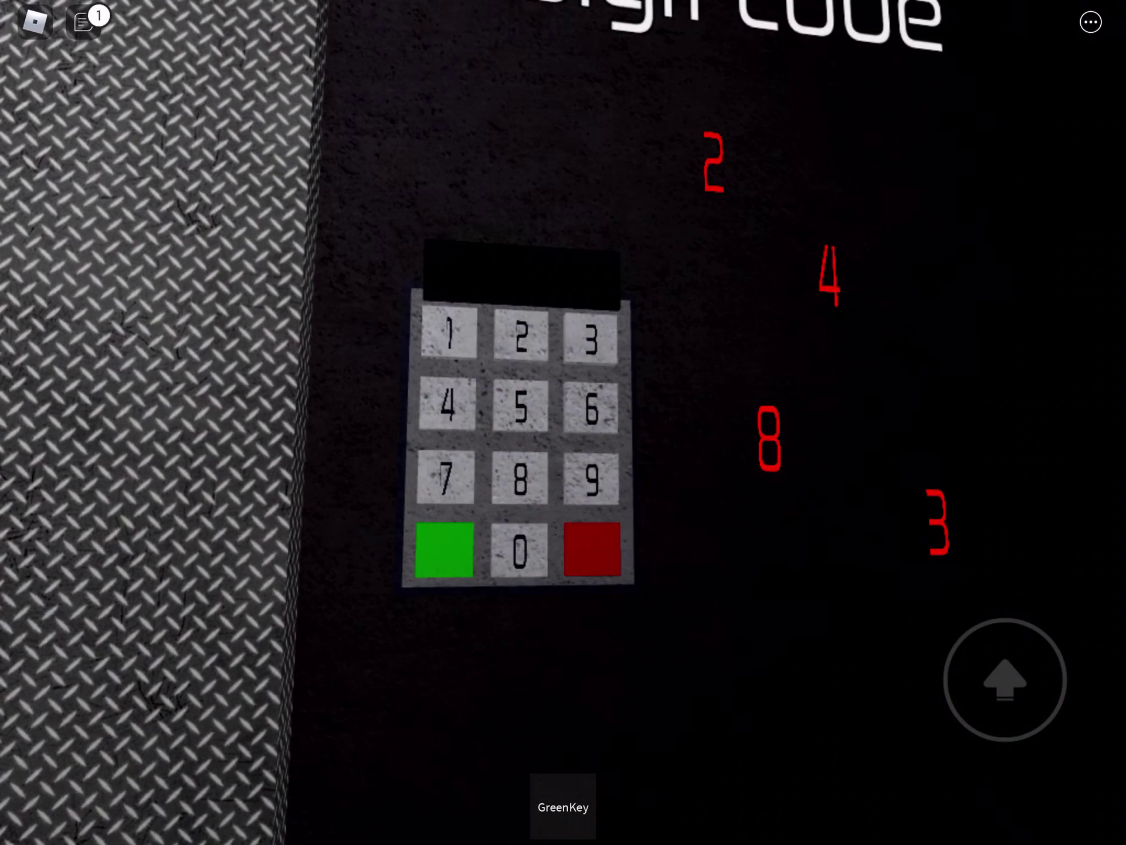
pyautogui.click(83, 21)
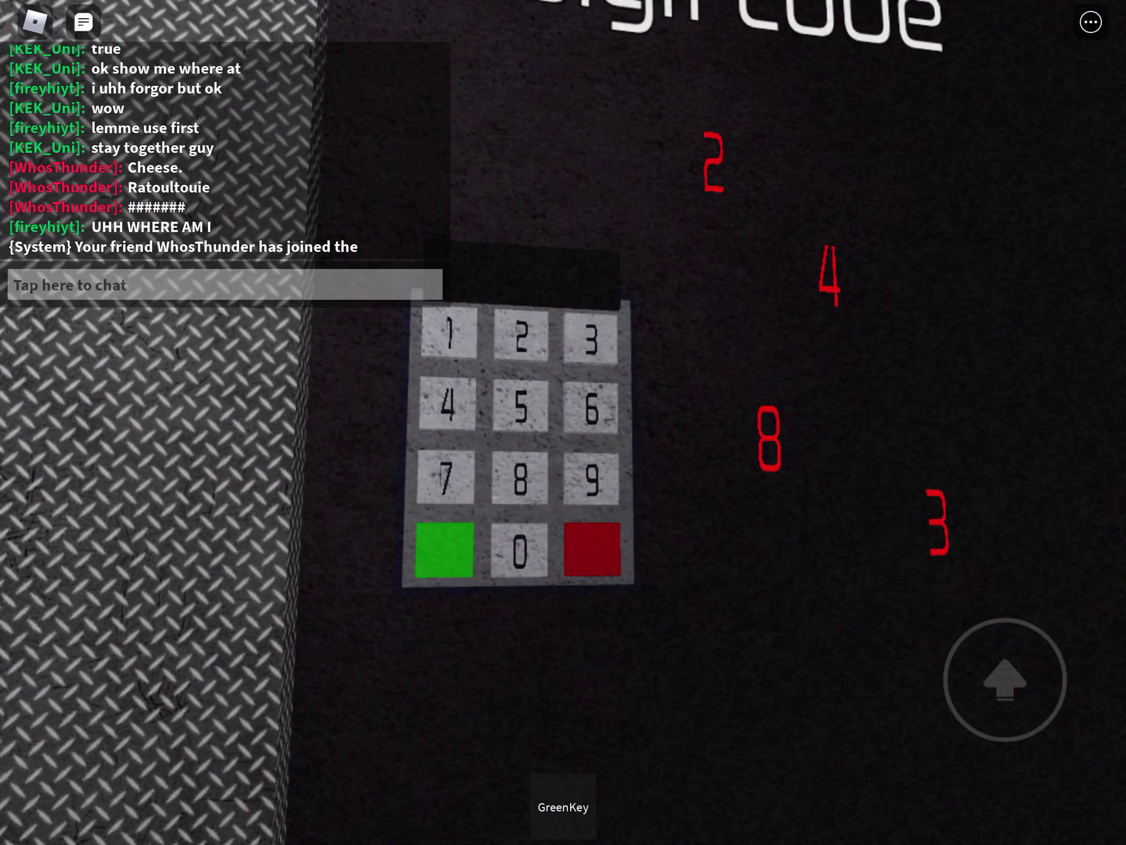
pyautogui.click(224, 285)
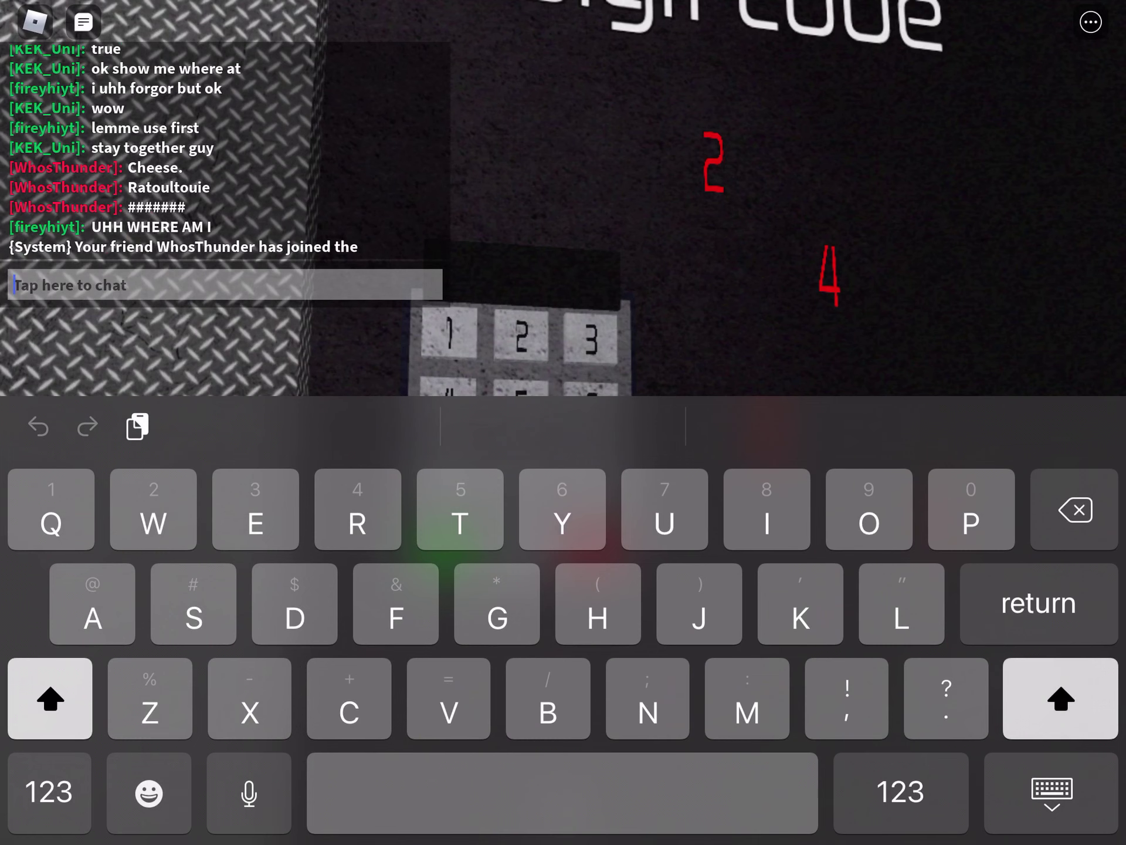
pyautogui.press('Escape')
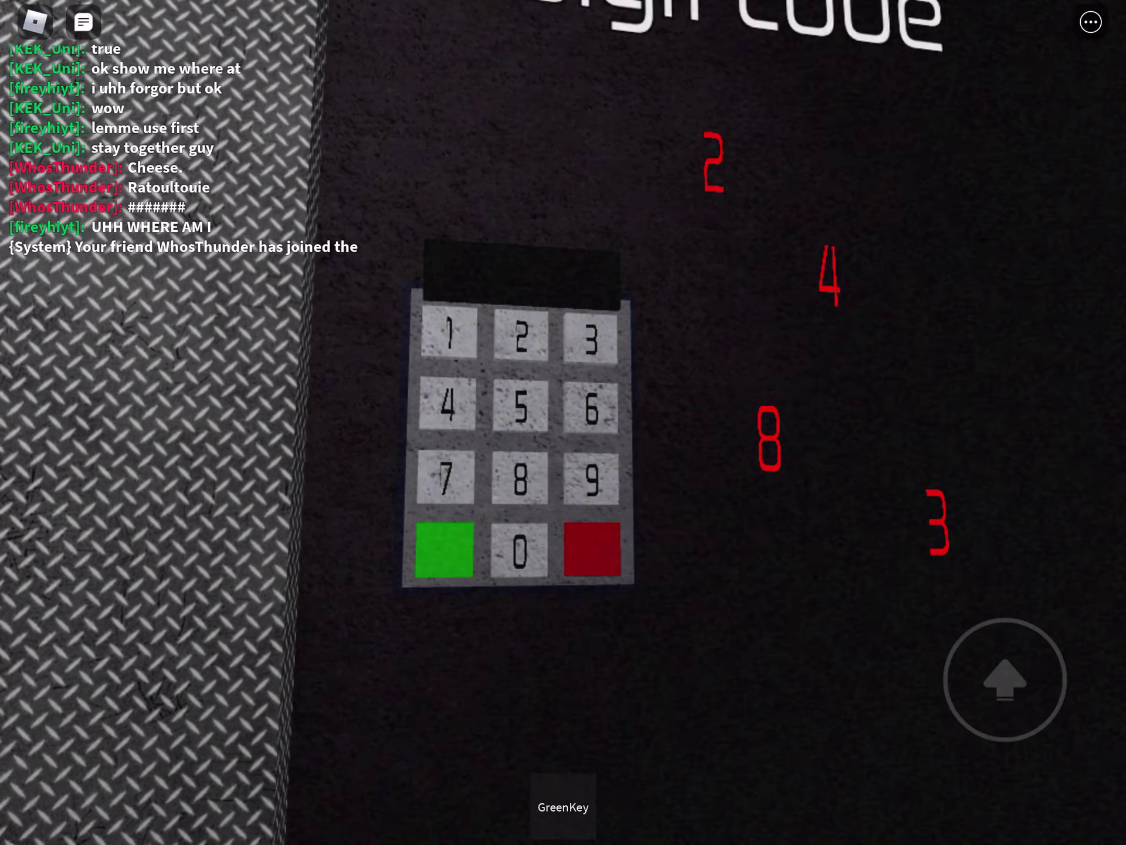
# Key in the code 8423 on the keypad.
pyautogui.click(520, 477)
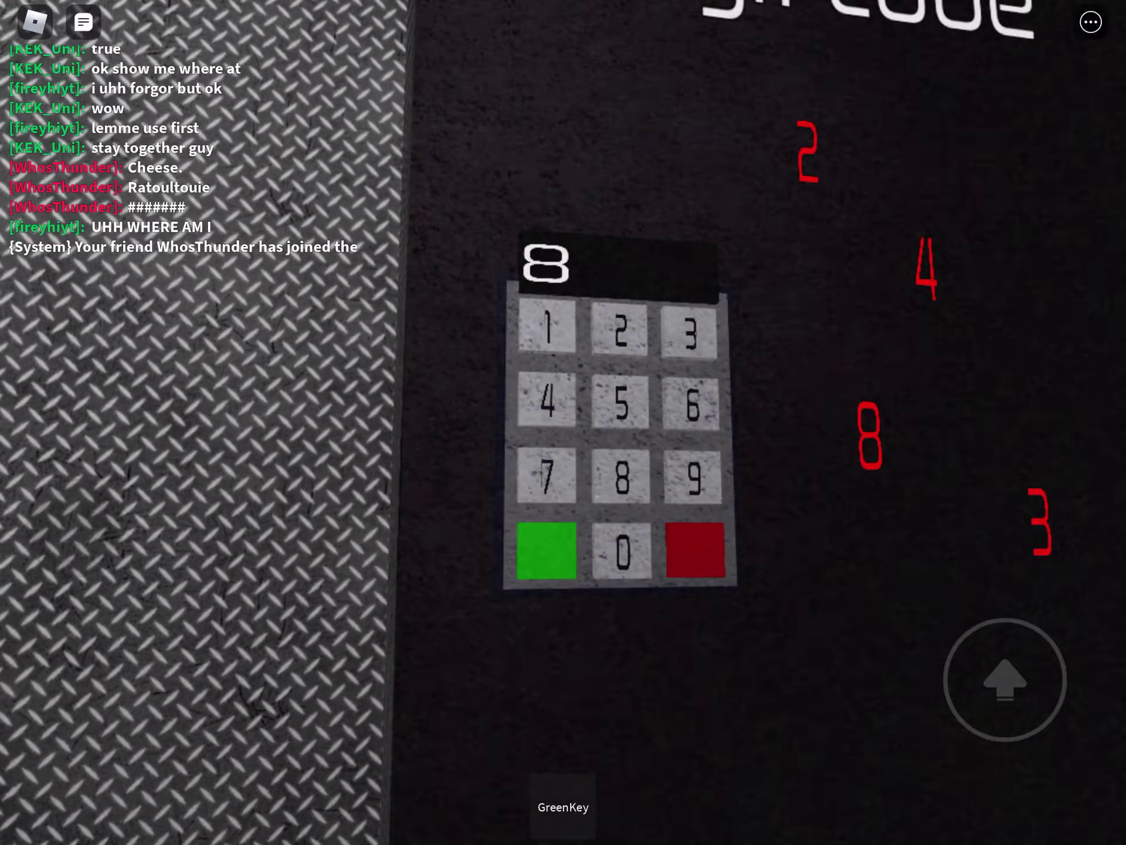
pyautogui.click(547, 400)
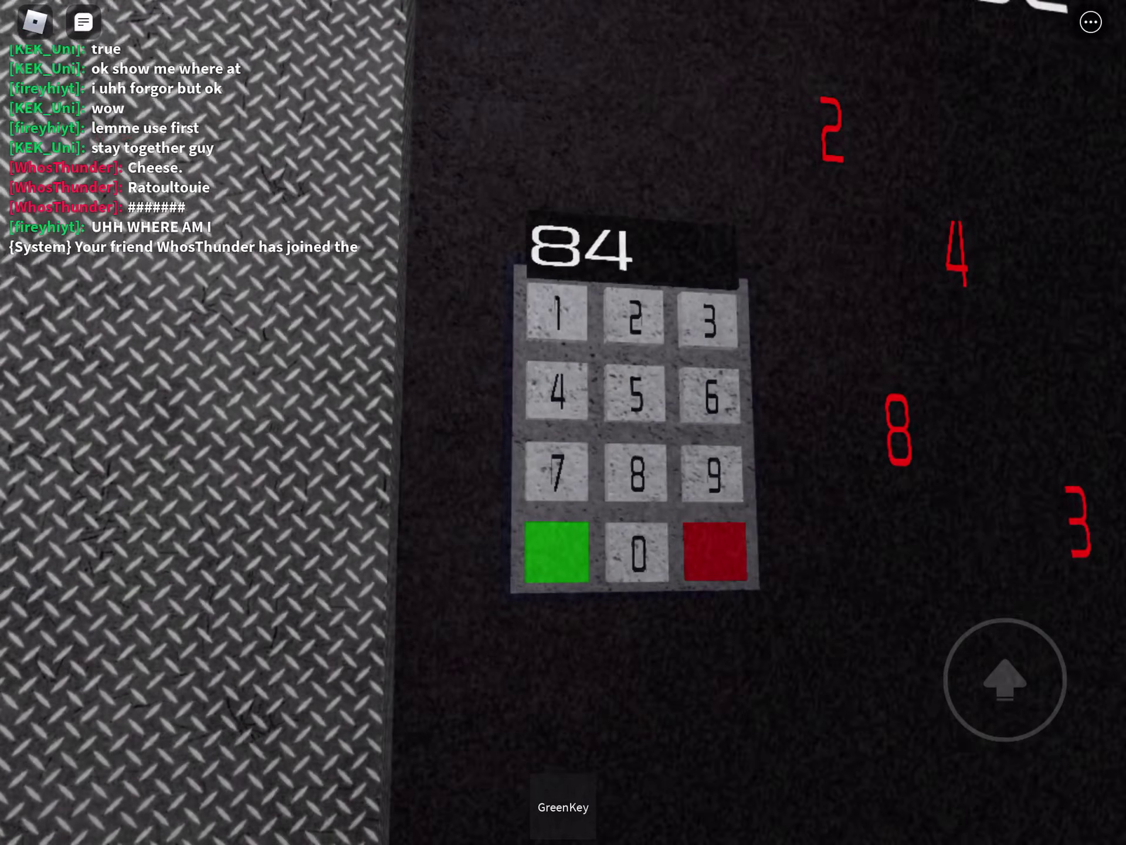
pyautogui.click(636, 319)
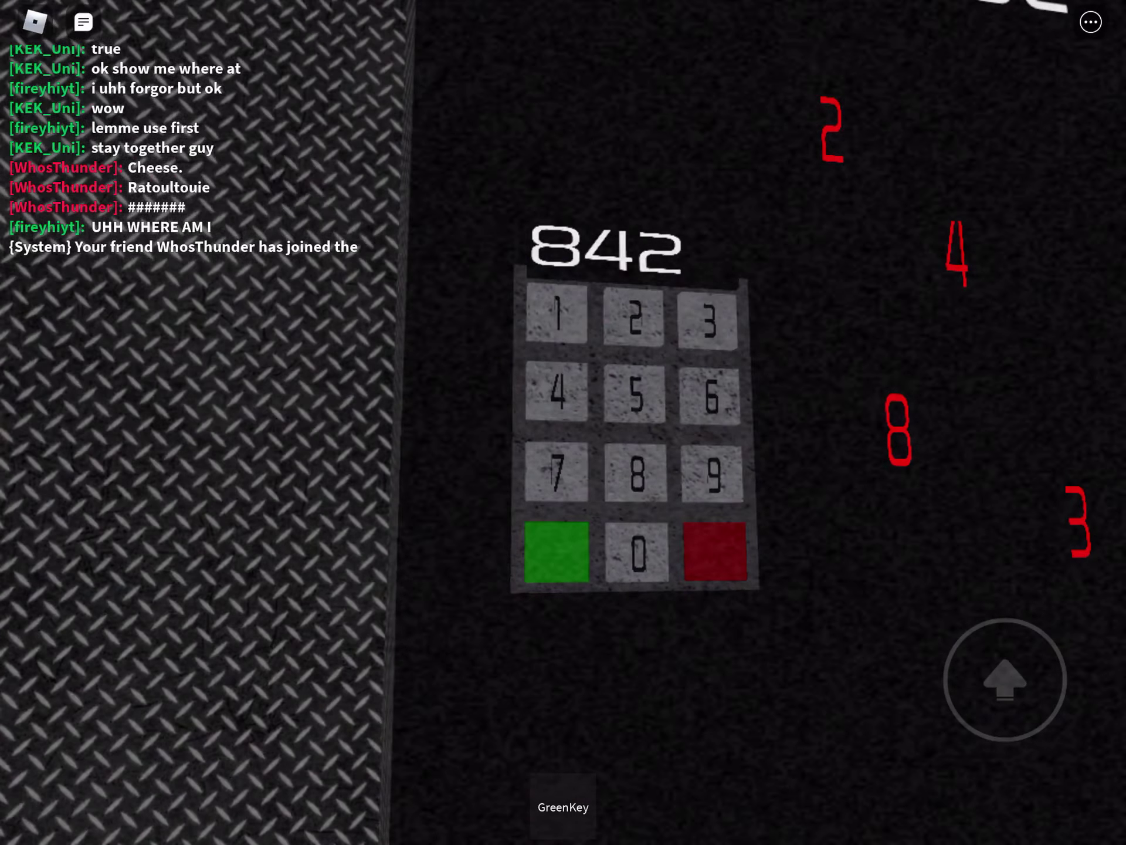
pyautogui.click(708, 319)
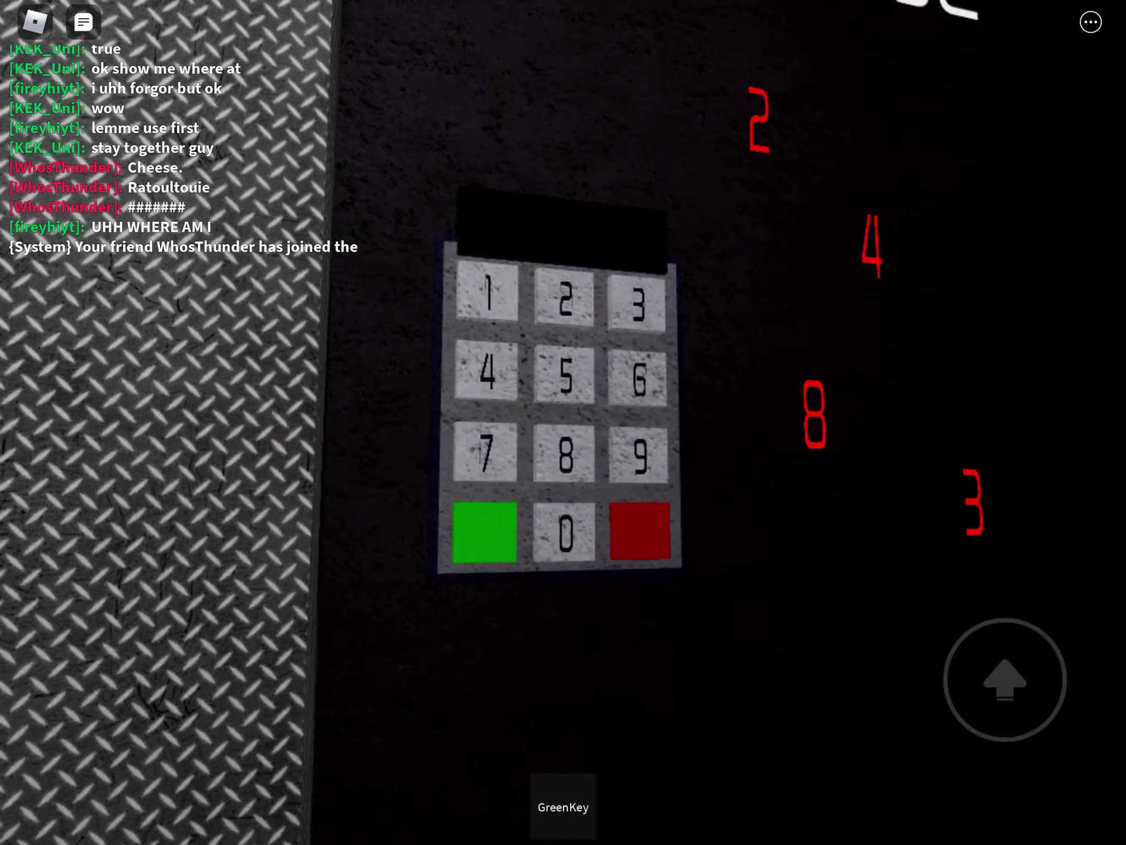
# Key in the code 2384 and submit it with the green enter key.
pyautogui.click(565, 298)
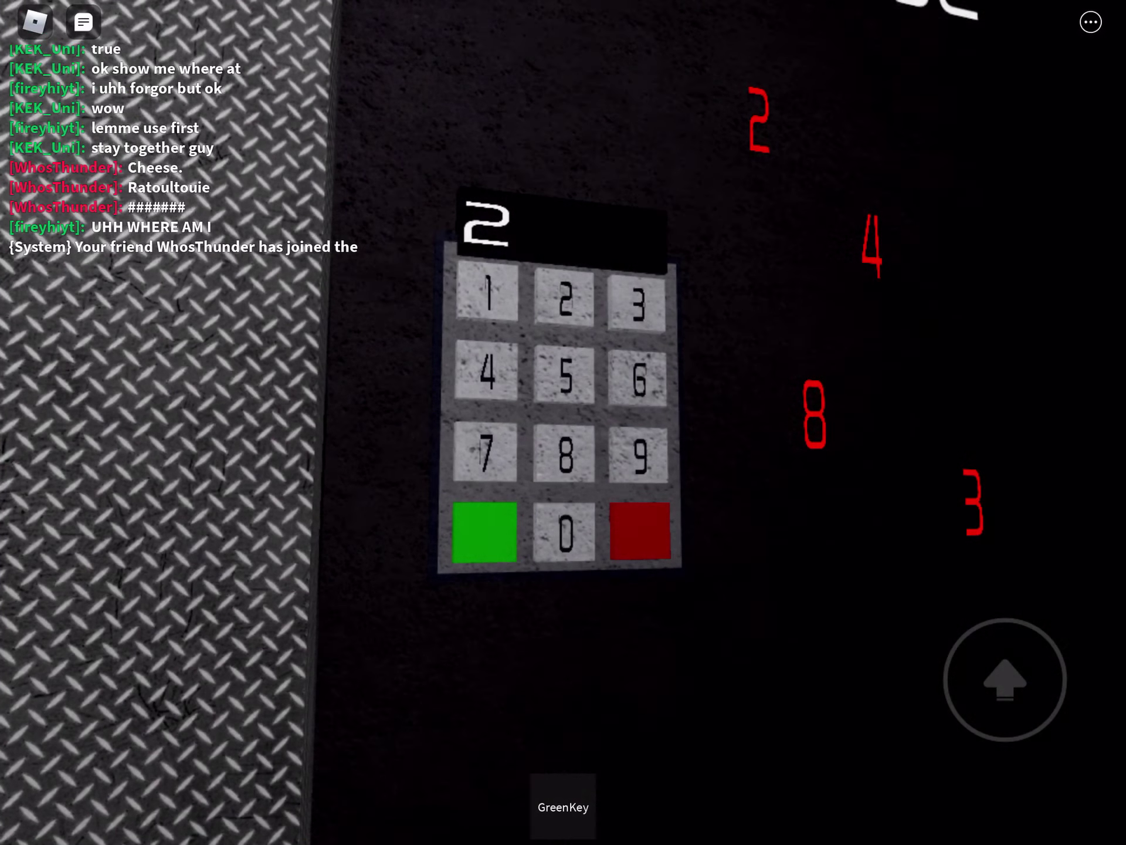
pyautogui.click(637, 303)
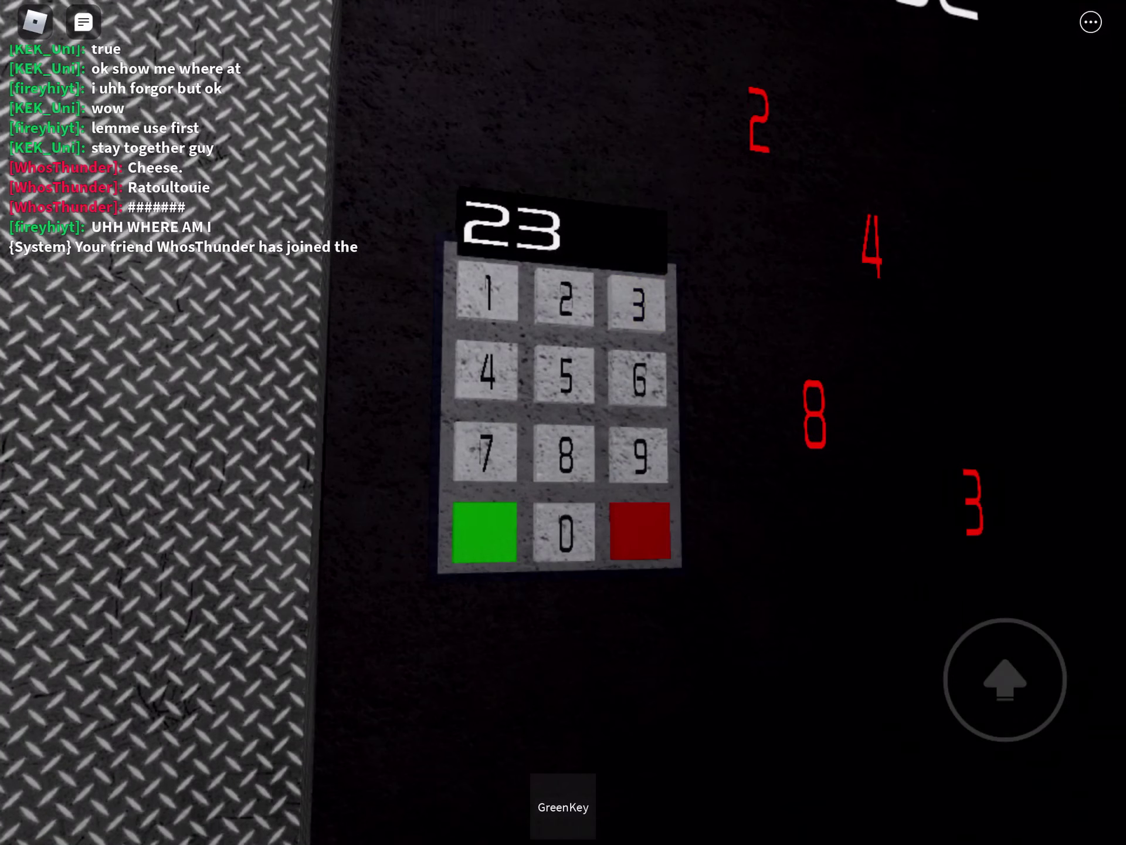
pyautogui.click(566, 453)
pyautogui.click(487, 370)
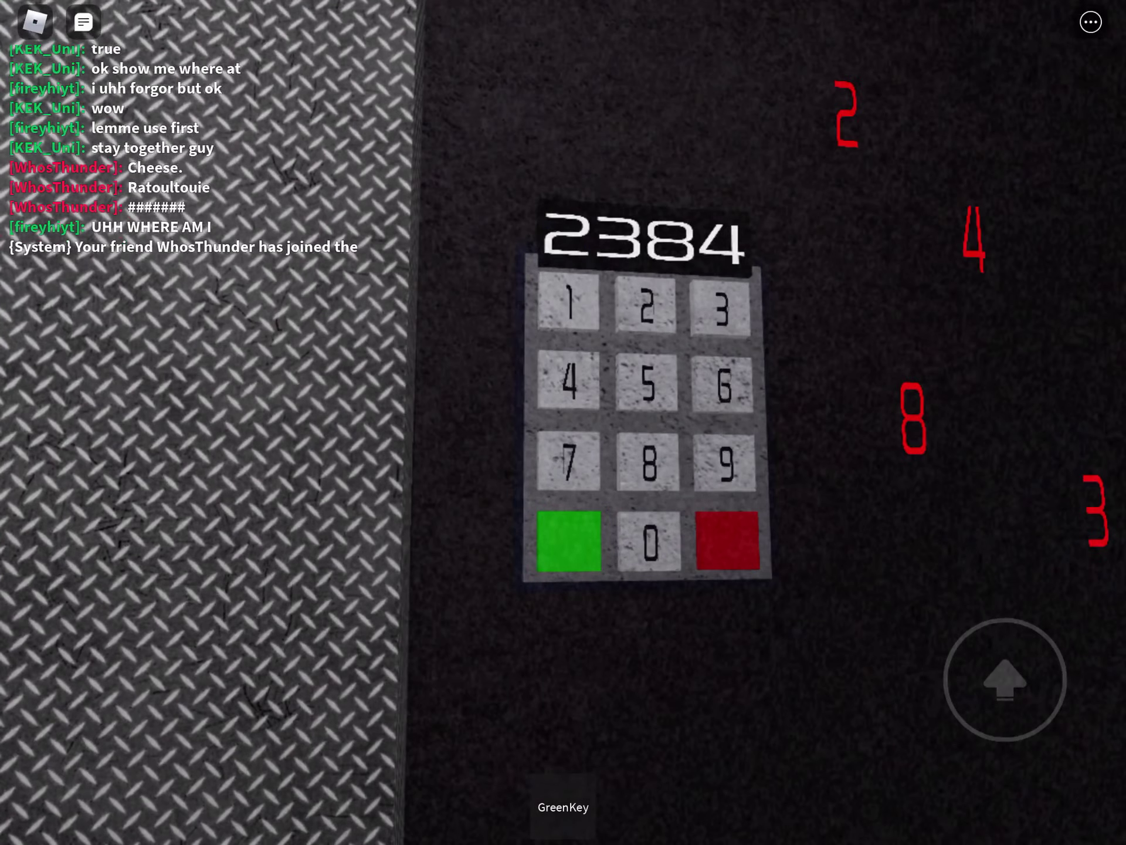
pyautogui.click(569, 539)
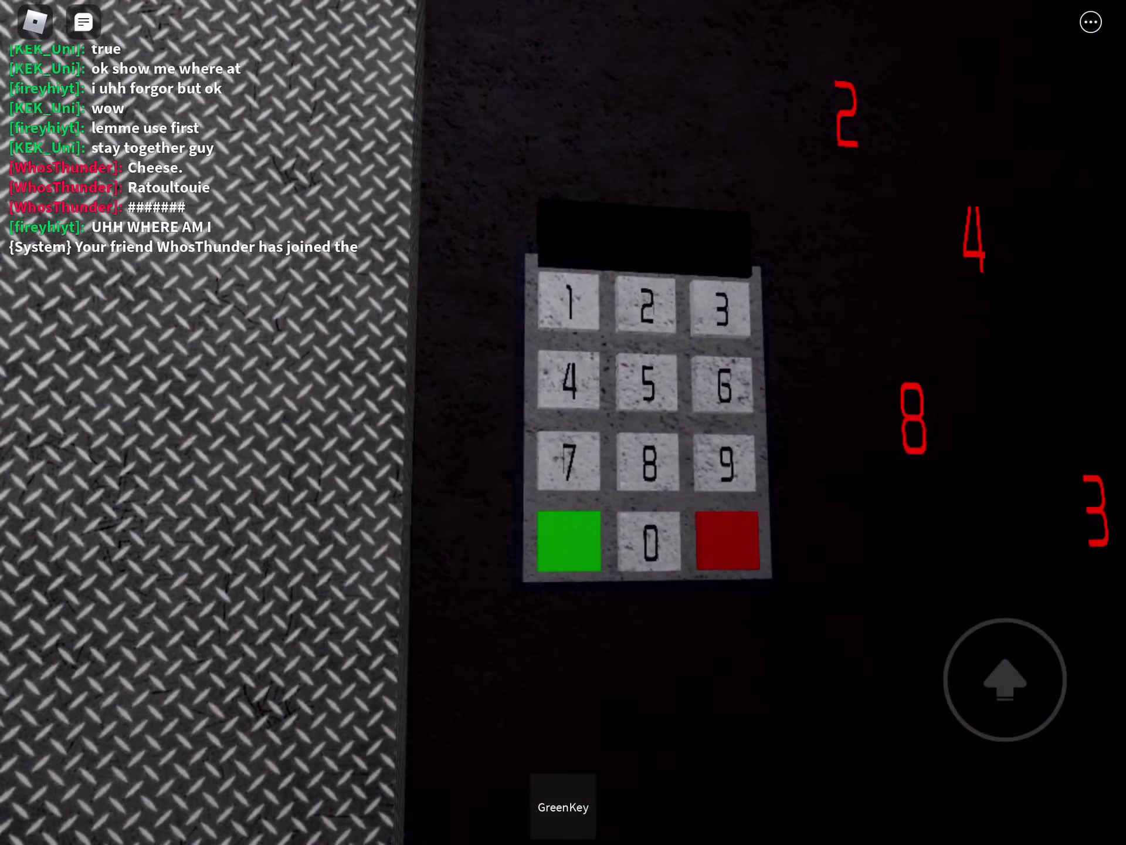
# Read the '3 4 22' chat suggestion, then key in 3, 4, 2 and submit the attempt.
pyautogui.moveTo(616, 440); pyautogui.dragTo(969, 441)
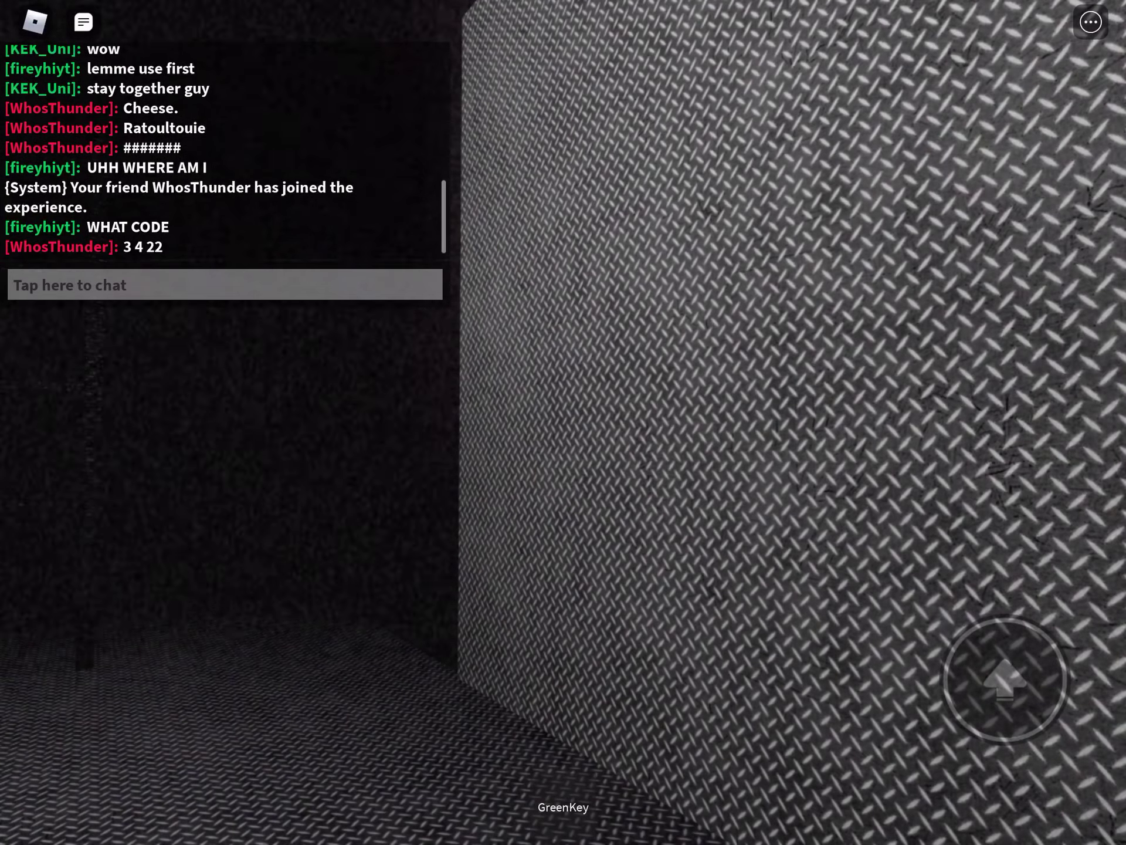
pyautogui.moveTo(792, 440); pyautogui.dragTo(352, 440)
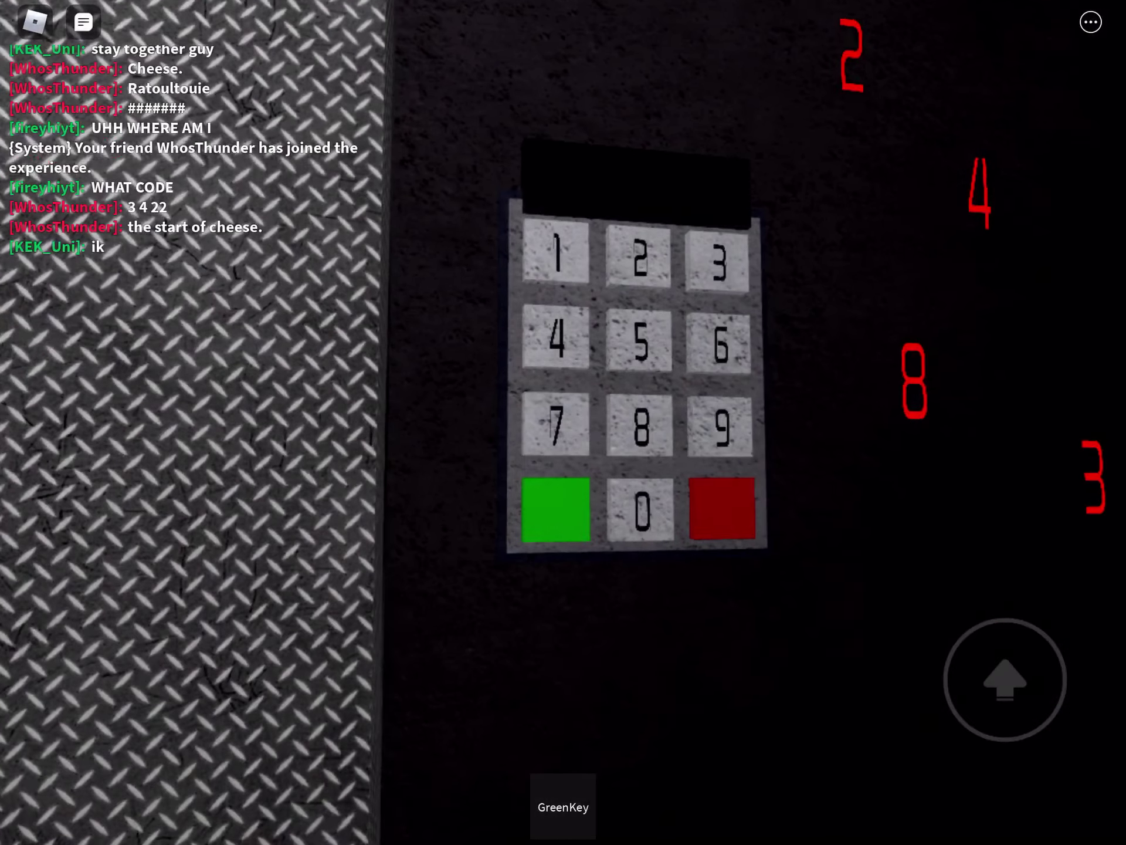
pyautogui.click(717, 262)
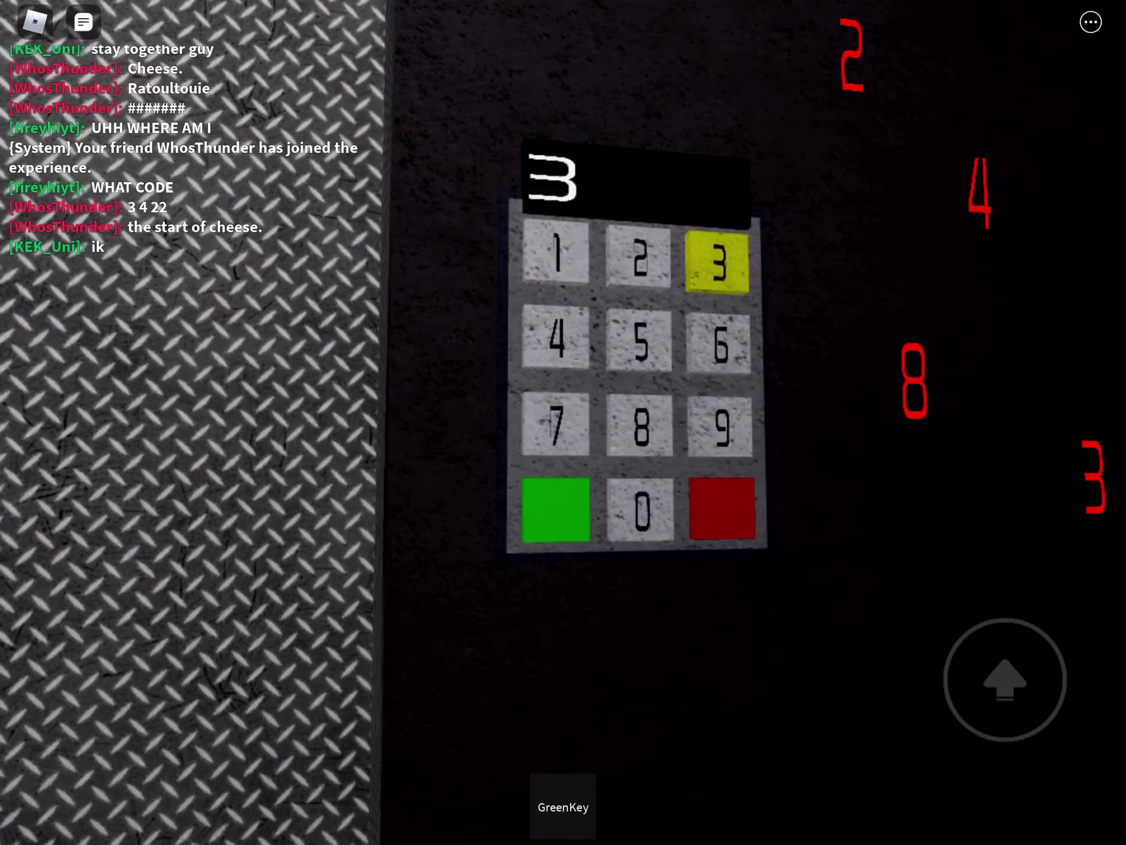
pyautogui.click(556, 338)
pyautogui.click(640, 257)
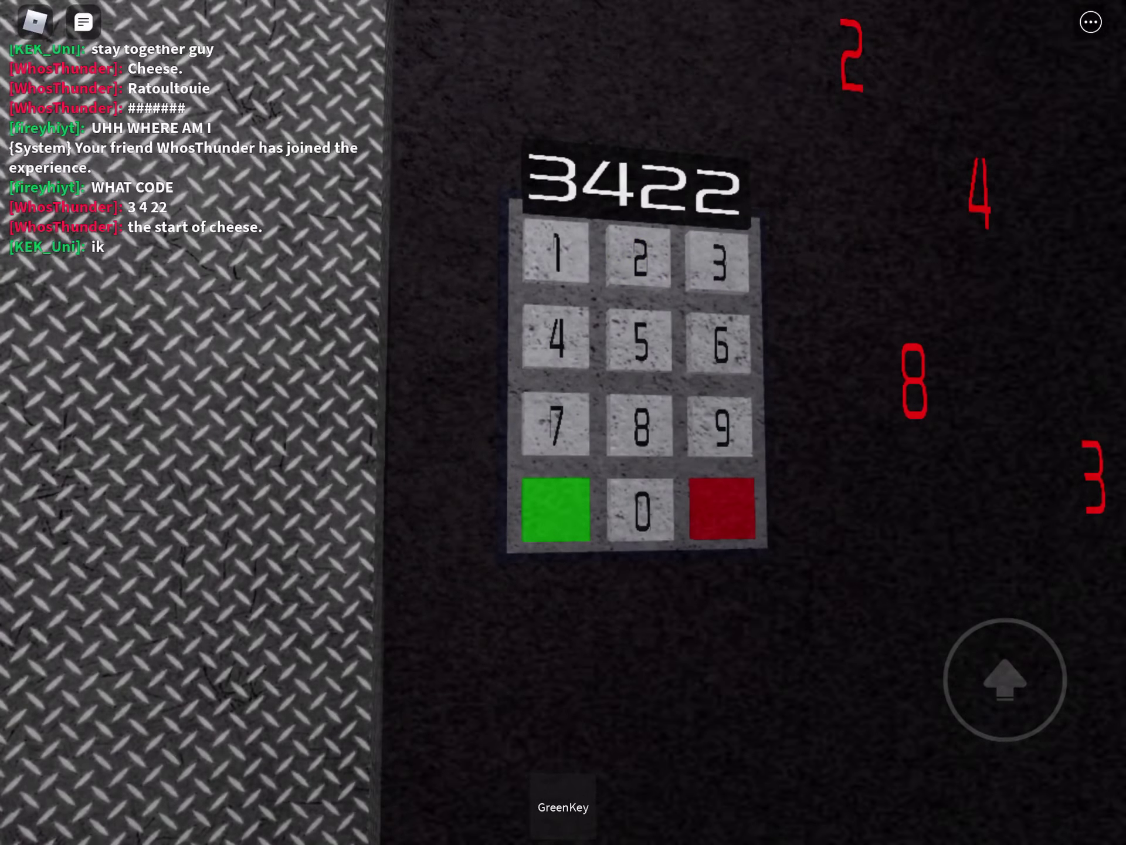
pyautogui.click(556, 509)
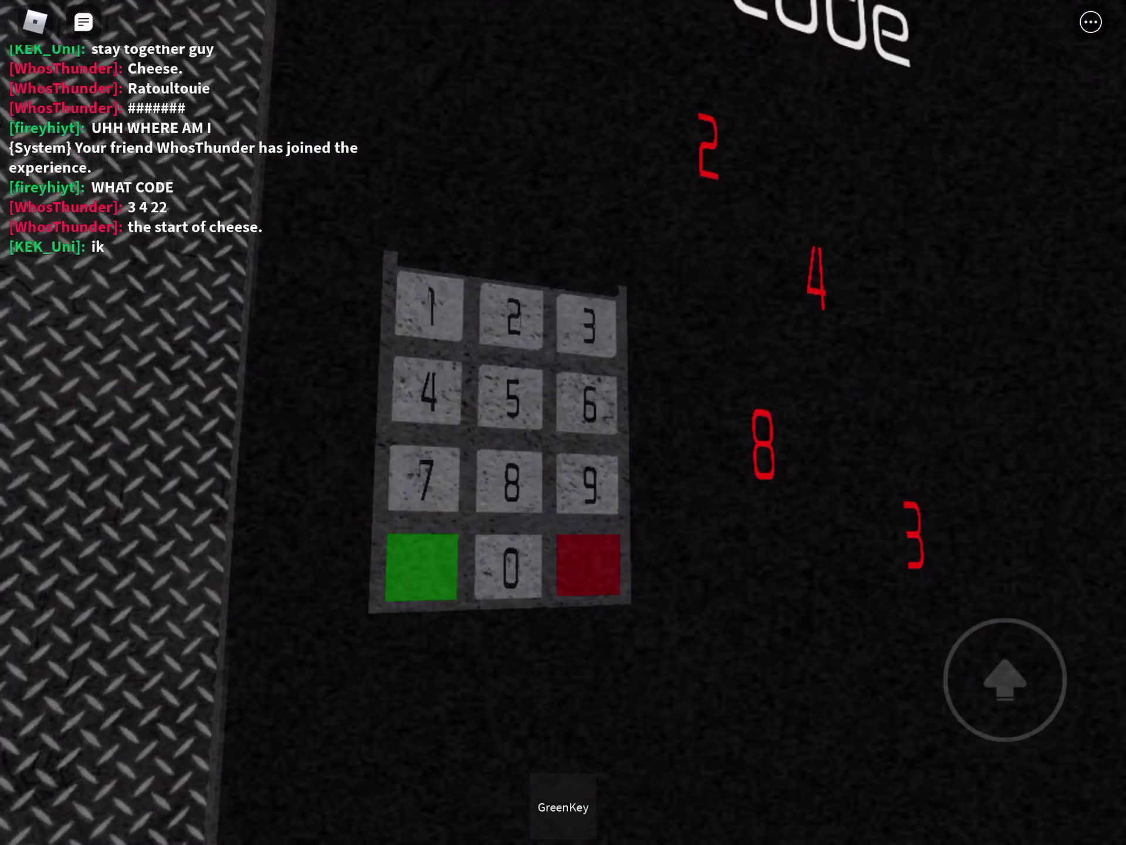
# Post 'no work' in chat and start a new keypad code with 2.
pyautogui.click(88, 282)
pyautogui.write('no w')
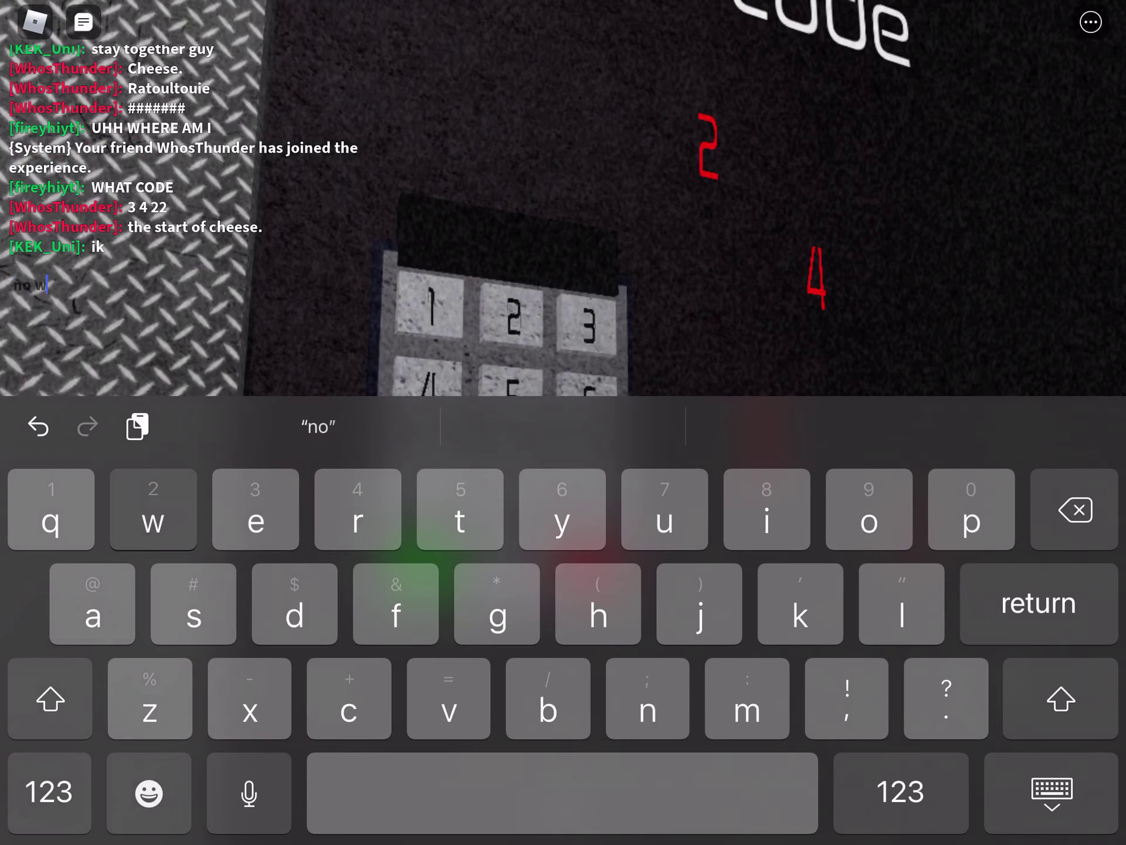
pyautogui.write('ork')
pyautogui.press('Return')
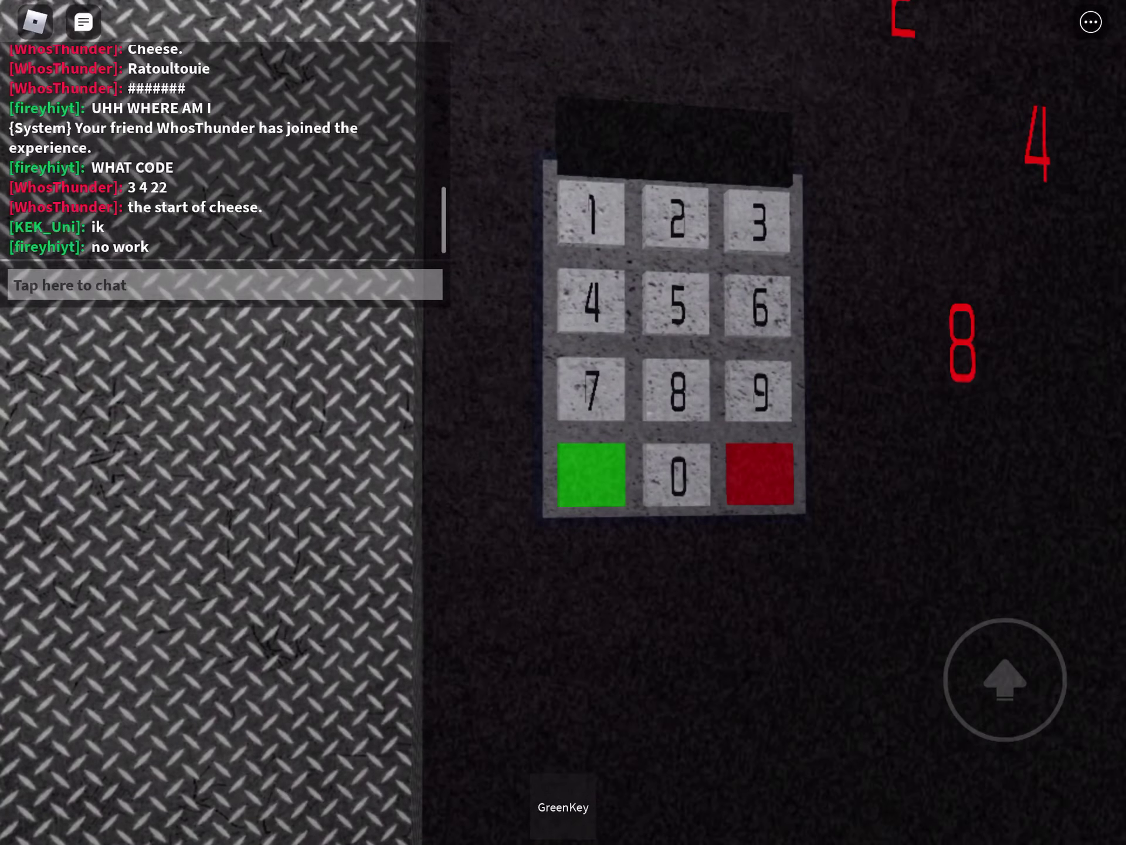
pyautogui.click(677, 216)
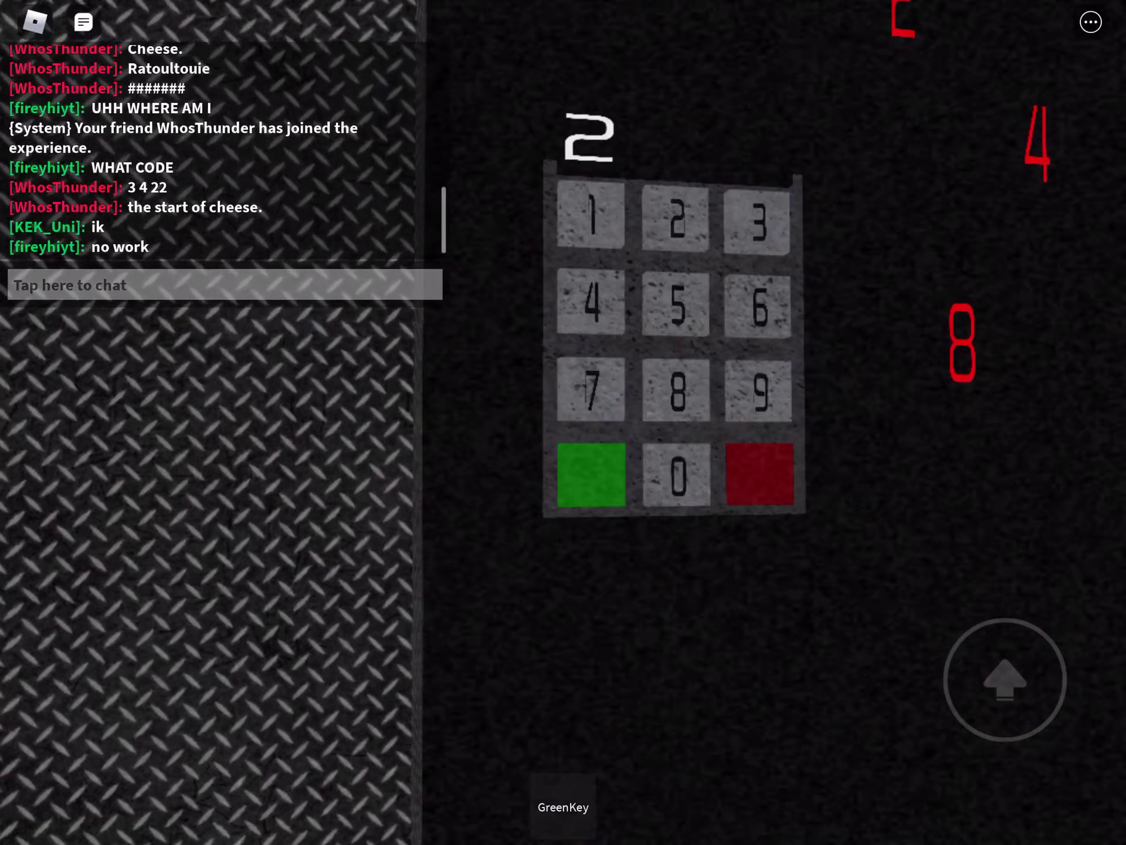